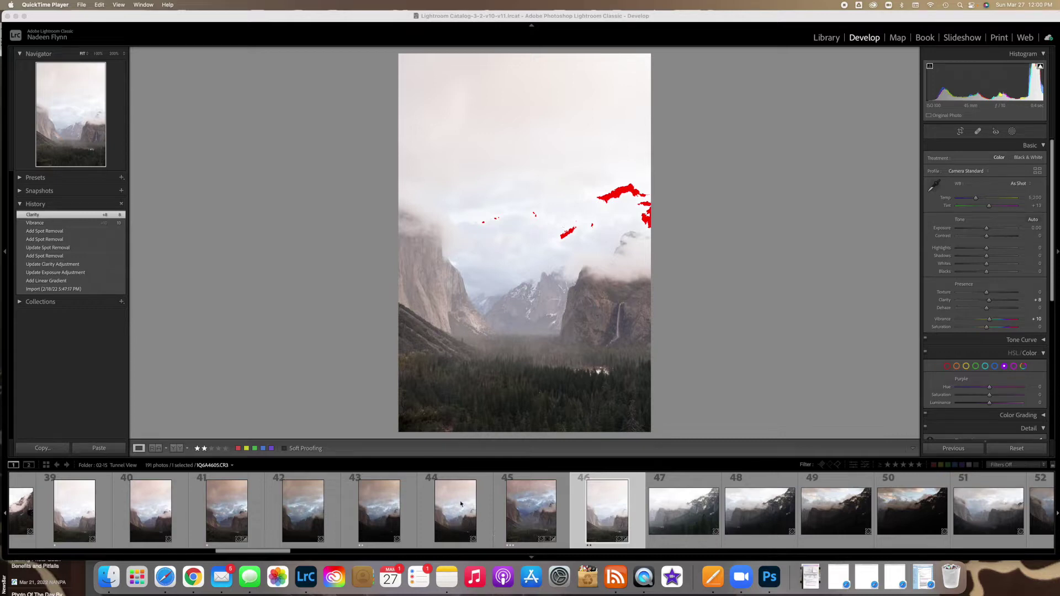
# Step: Open the dark and bright Tunnel View exposures, filmstrip photos 43 and 46, as layers in Photoshop and enlarge its window
pyautogui.click(407, 509)
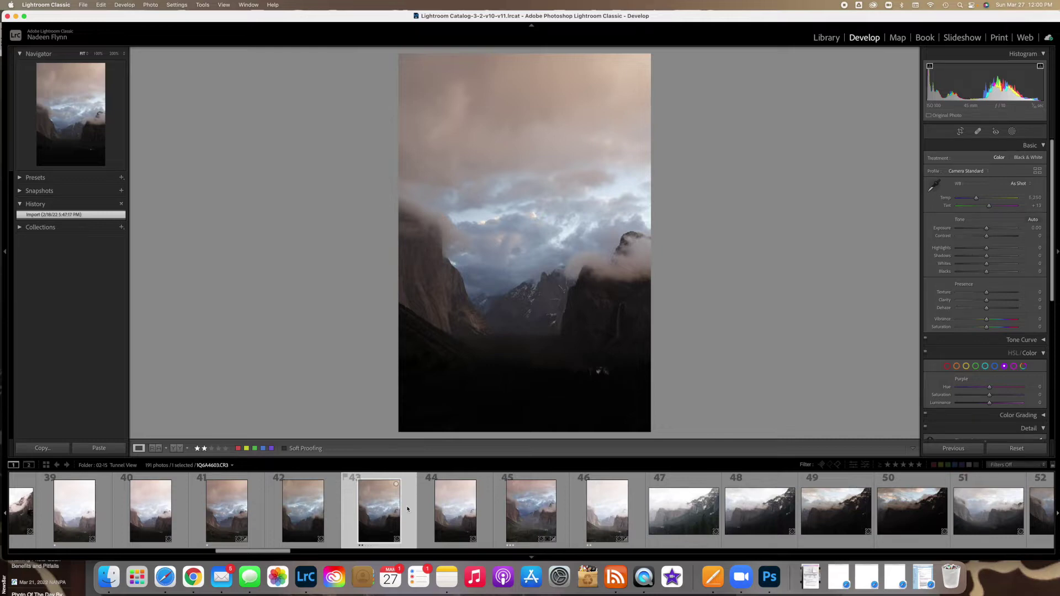
pyautogui.keyDown('super'); pyautogui.click(579, 514); pyautogui.keyUp('super')
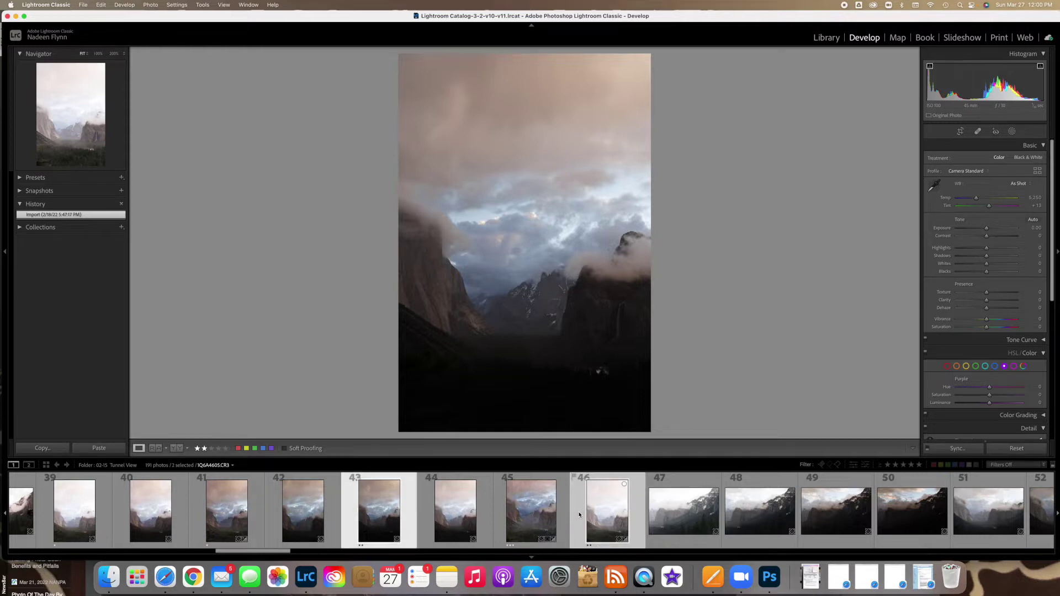
pyautogui.press('super')
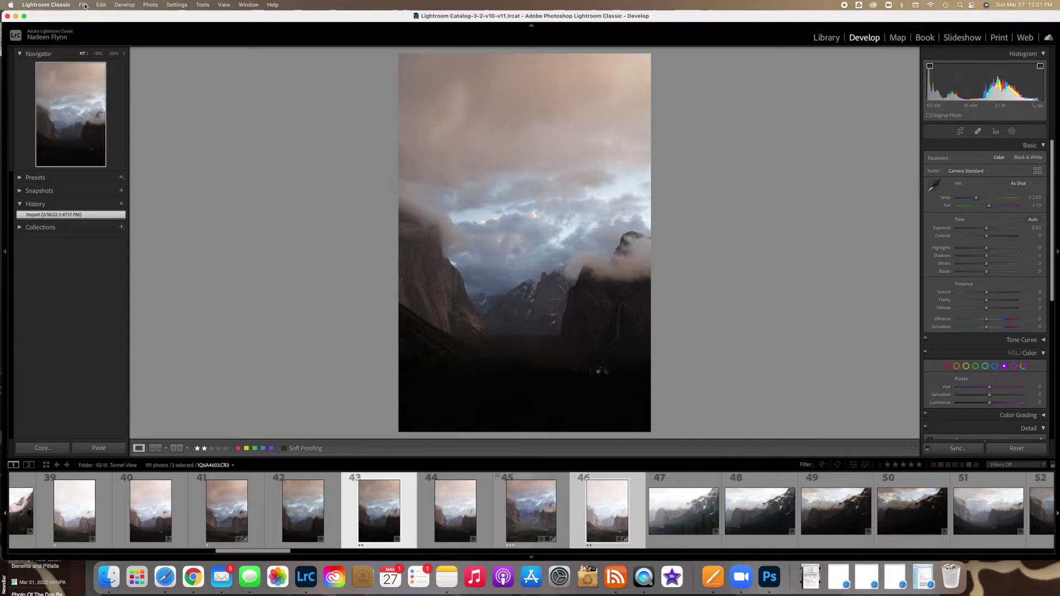
pyautogui.click(150, 5)
pyautogui.moveTo(152, 54)
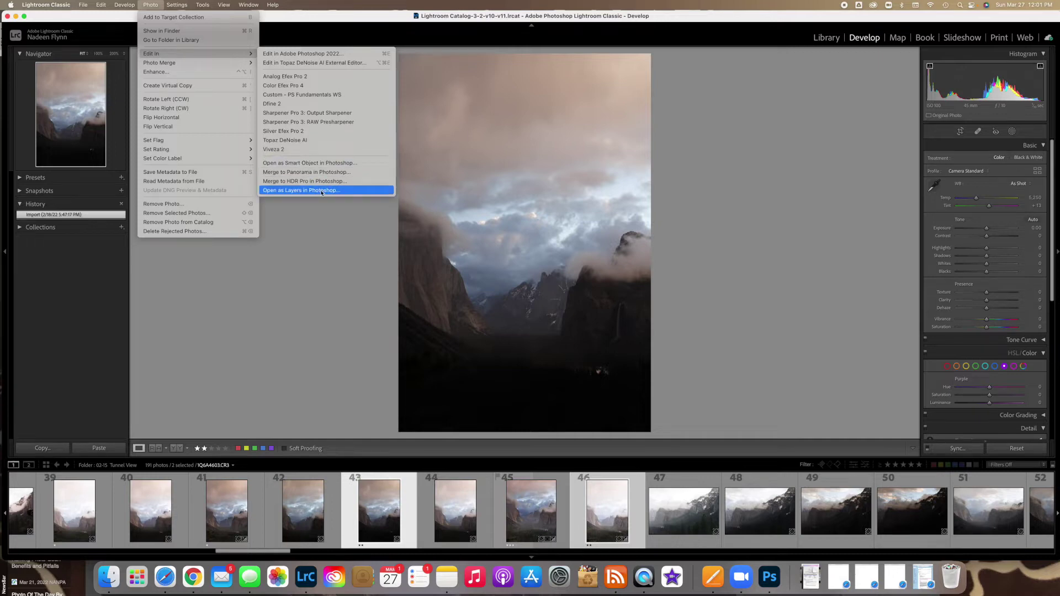
pyautogui.click(344, 190)
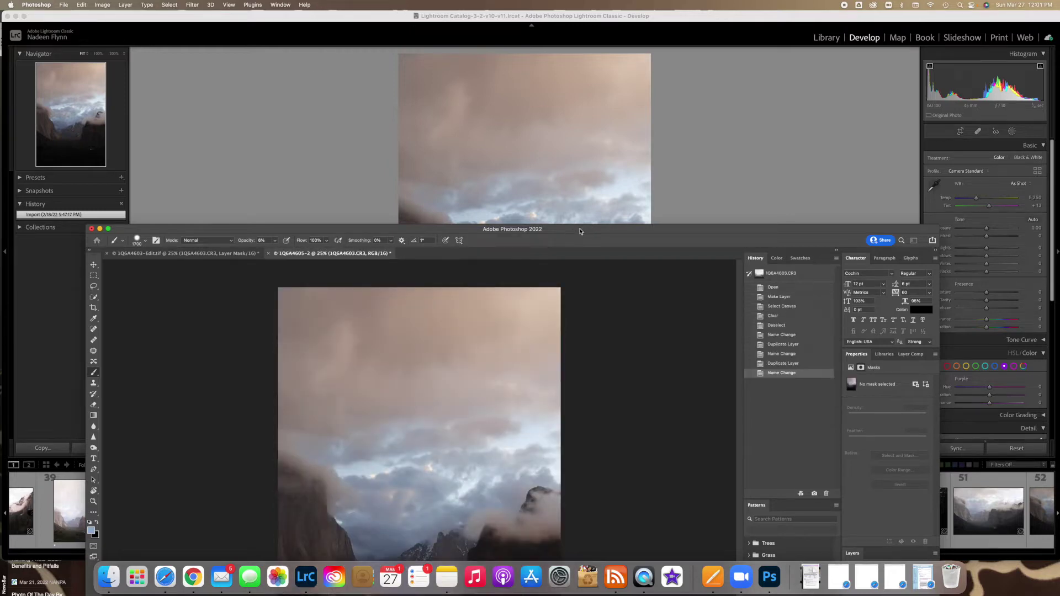
pyautogui.moveTo(580, 230); pyautogui.dragTo(590, 13)
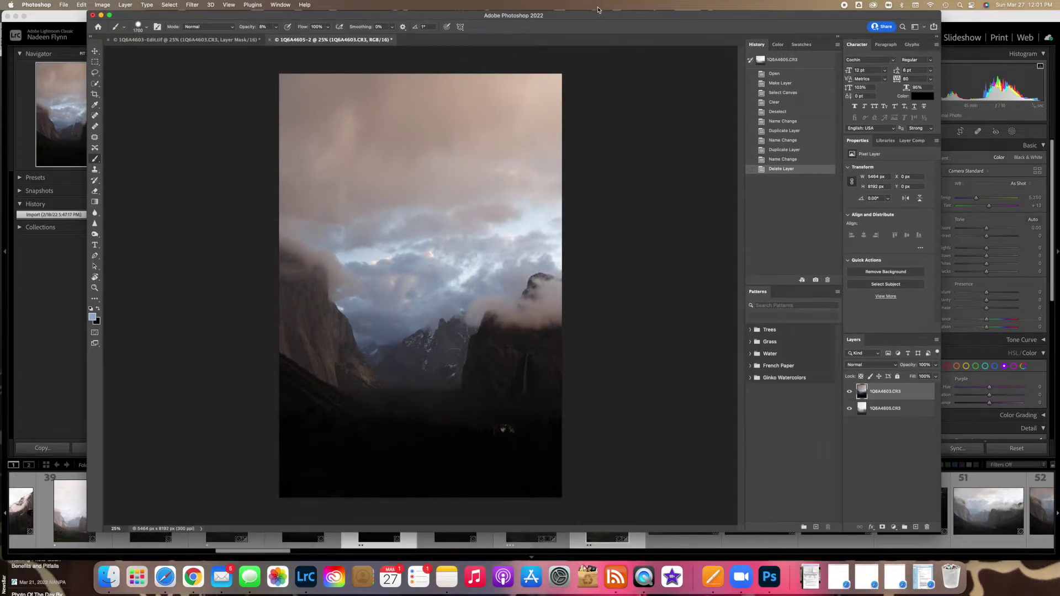
pyautogui.moveTo(940, 533); pyautogui.dragTo(981, 560)
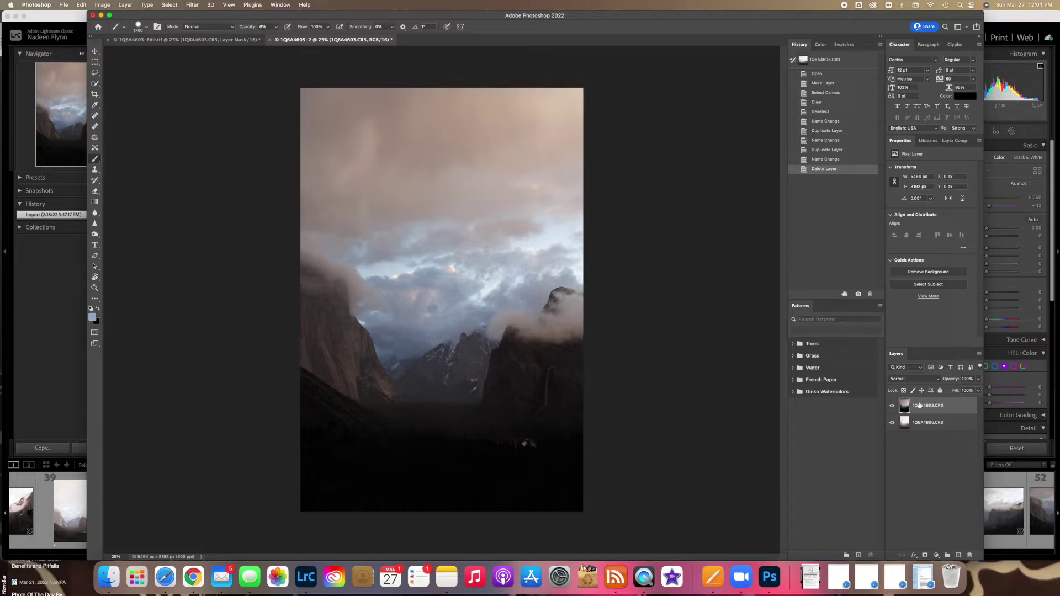
# Step: Compare the two exposures by hiding and showing the dark 1Q6A4603.CR3 layer
pyautogui.click(892, 407)
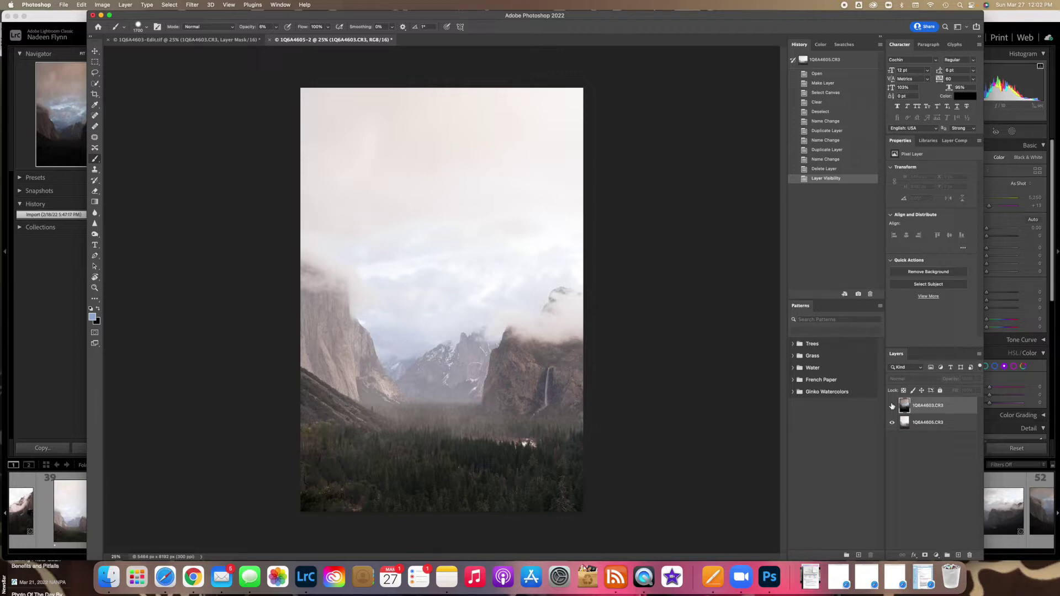
pyautogui.click(891, 406)
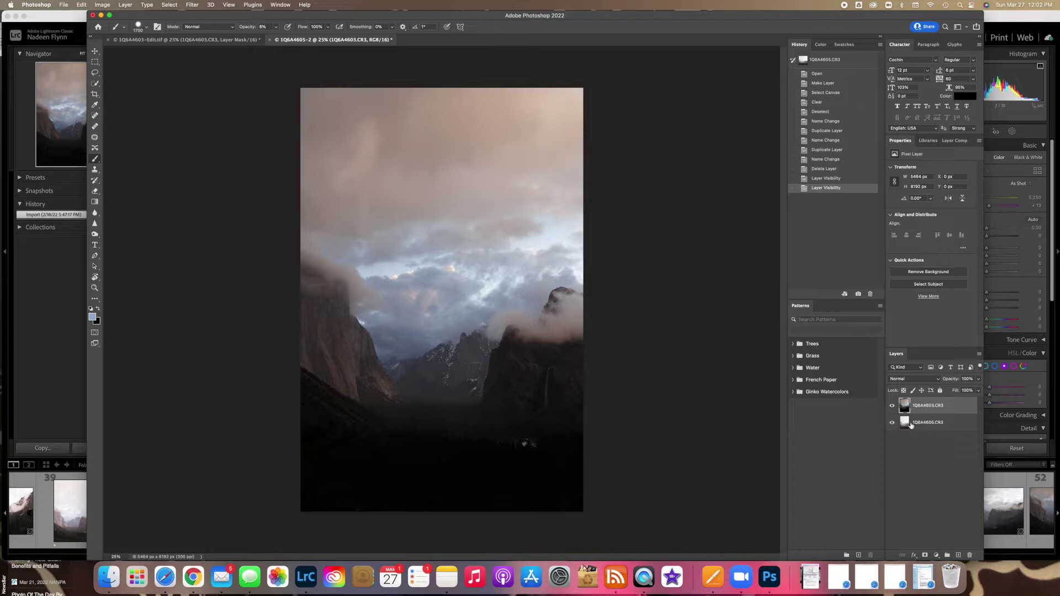
pyautogui.click(891, 405)
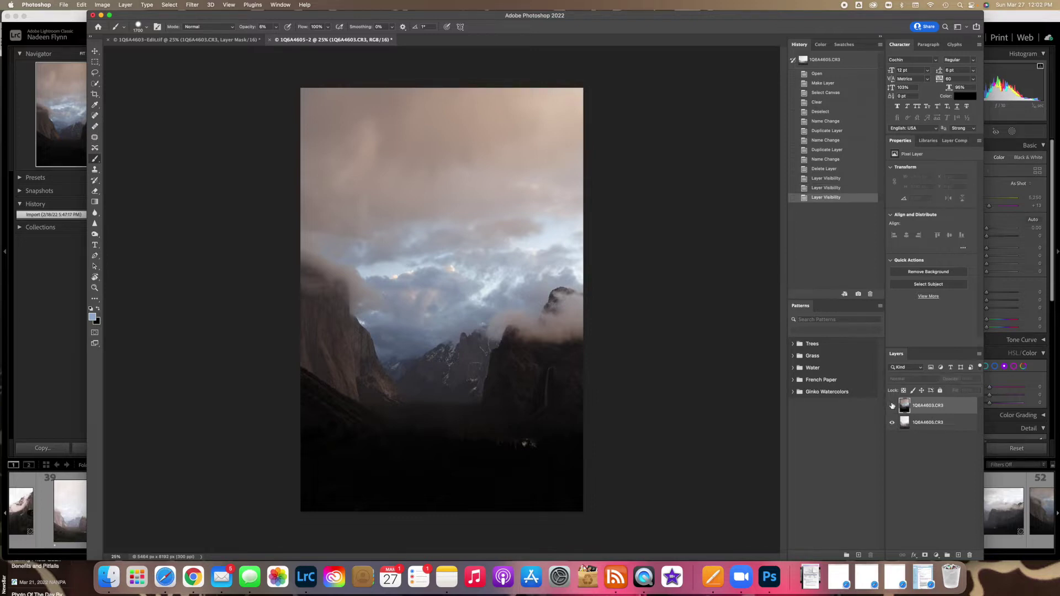
pyautogui.click(892, 405)
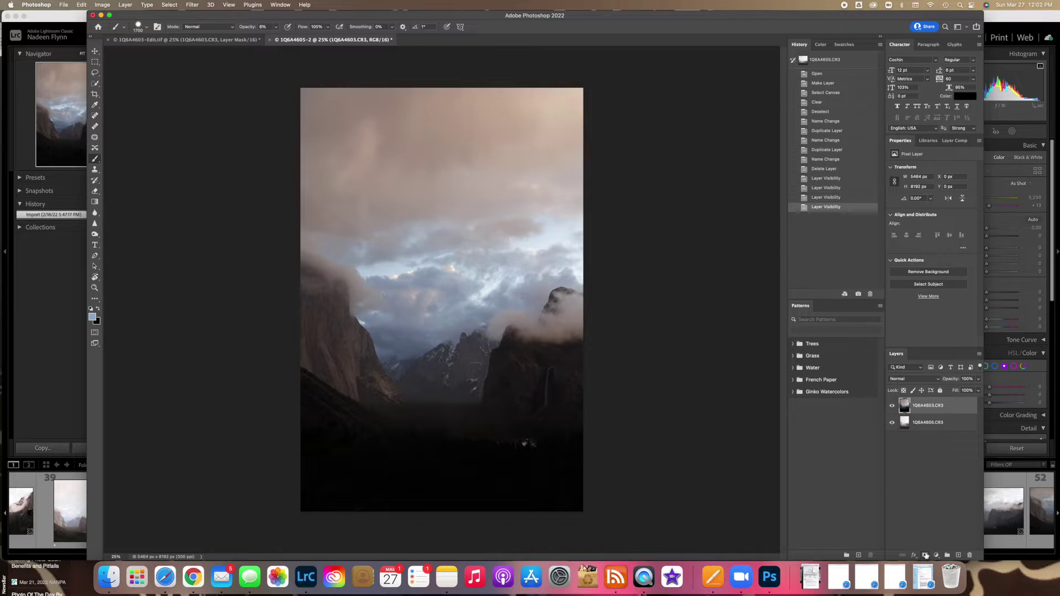
# Step: Add a white layer mask to the 1Q6A4603.CR3 layer and check the black foreground color
pyautogui.click(925, 555)
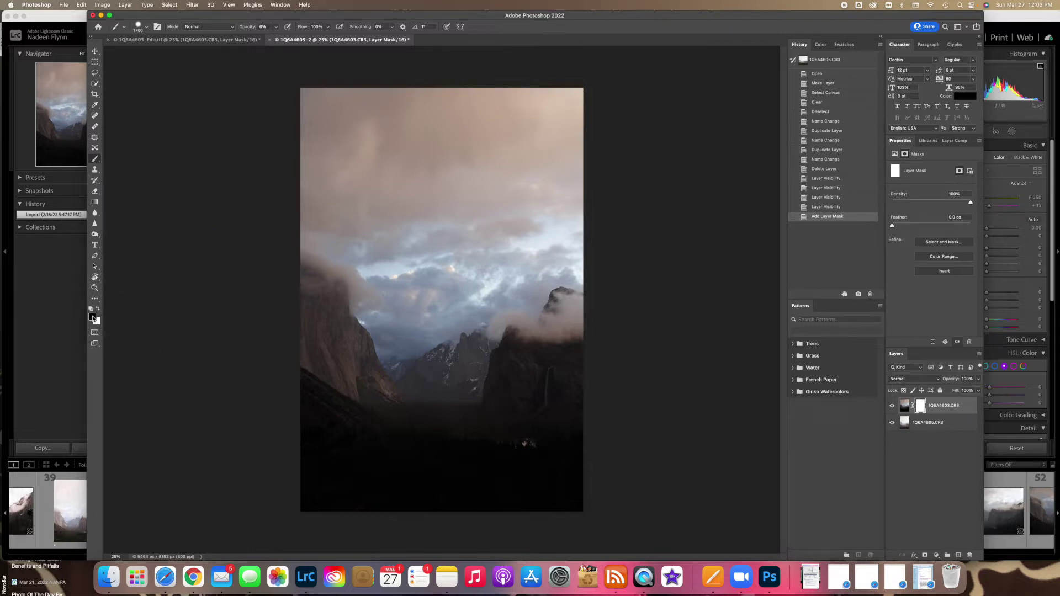
pyautogui.click(92, 317)
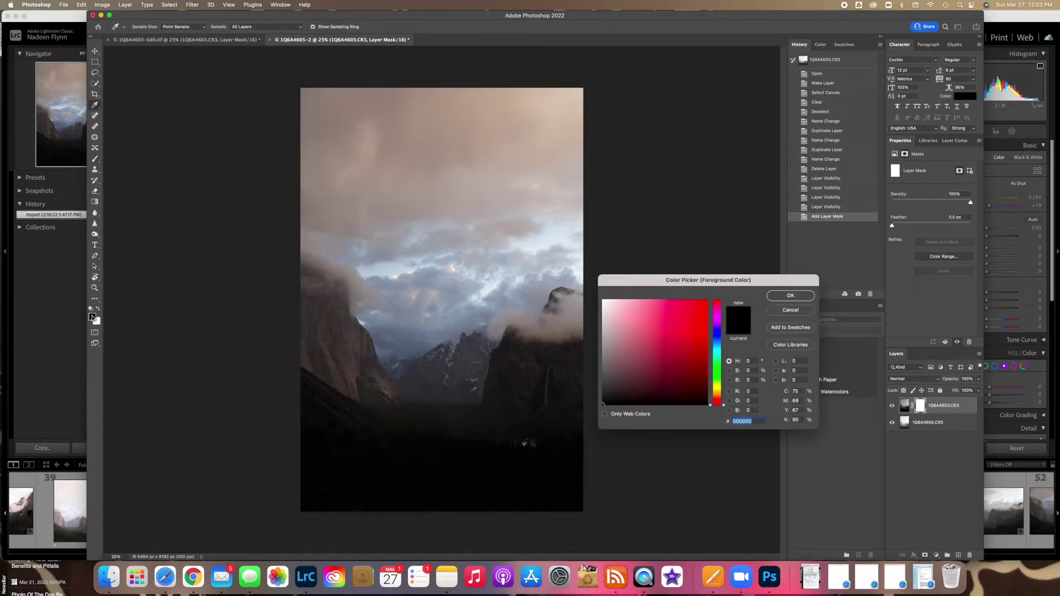
pyautogui.click(798, 312)
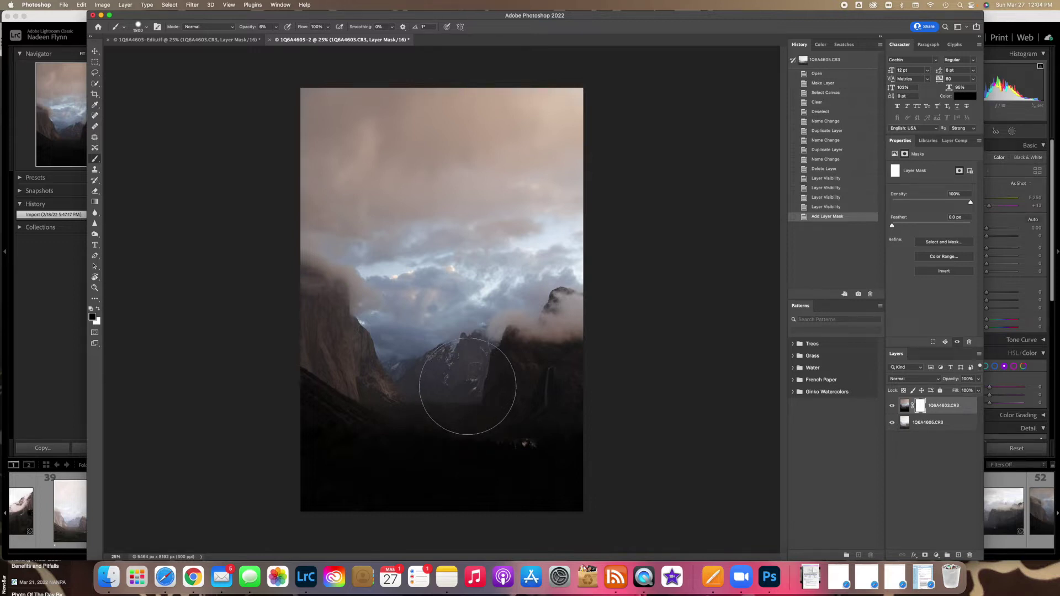
# Step: Paint black on the layer mask over both cliffs and the hillside with a 1700 px brush at 8% opacity
pyautogui.press('[')
pyautogui.press(']')
pyautogui.moveTo(575, 320); pyautogui.dragTo(674, 301)
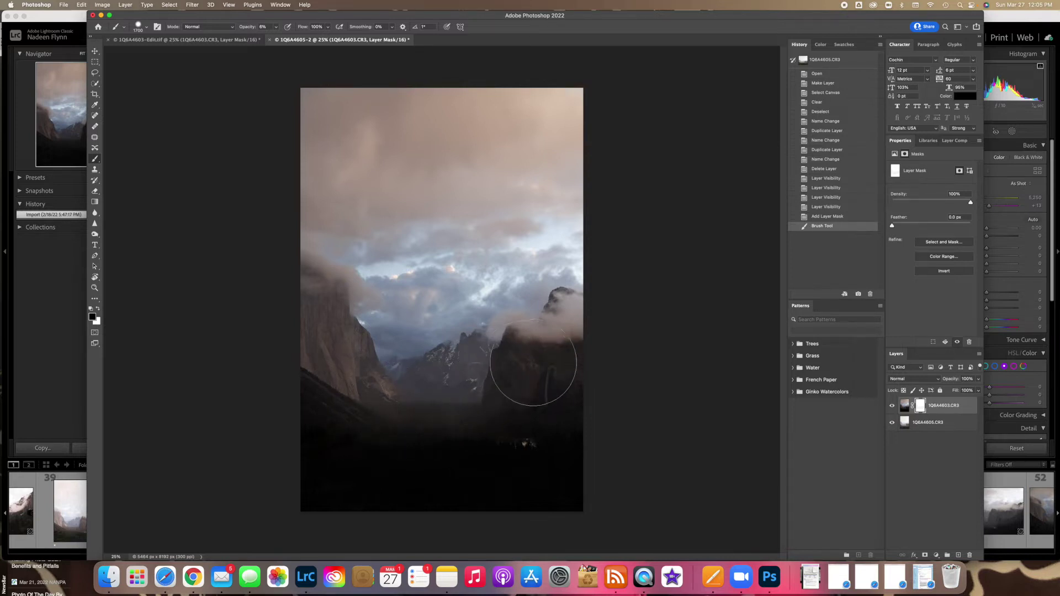
pyautogui.click(653, 343)
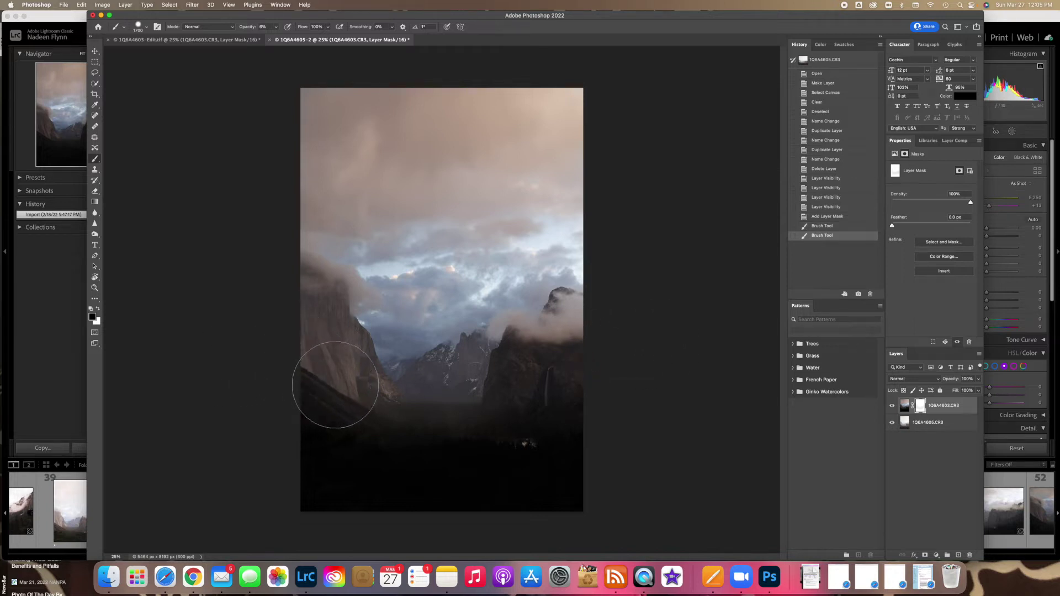
pyautogui.moveTo(461, 402)
pyautogui.mouseDown()
pyautogui.moveTo(504, 380)
pyautogui.moveTo(623, 367)
pyautogui.mouseUp()
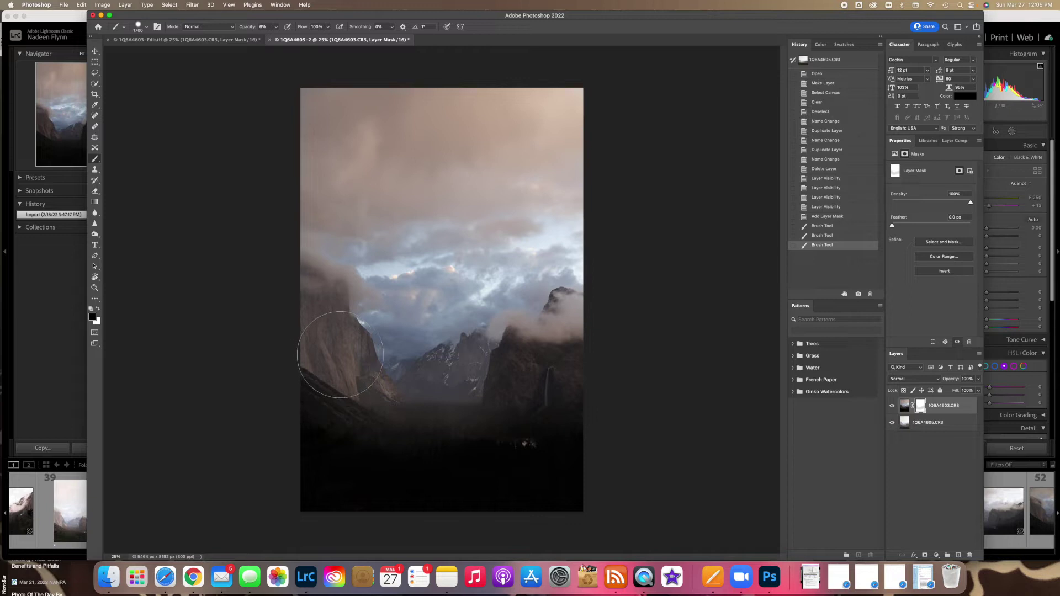
pyautogui.moveTo(515, 363)
pyautogui.mouseDown()
pyautogui.moveTo(585, 315)
pyautogui.moveTo(617, 314)
pyautogui.mouseUp()
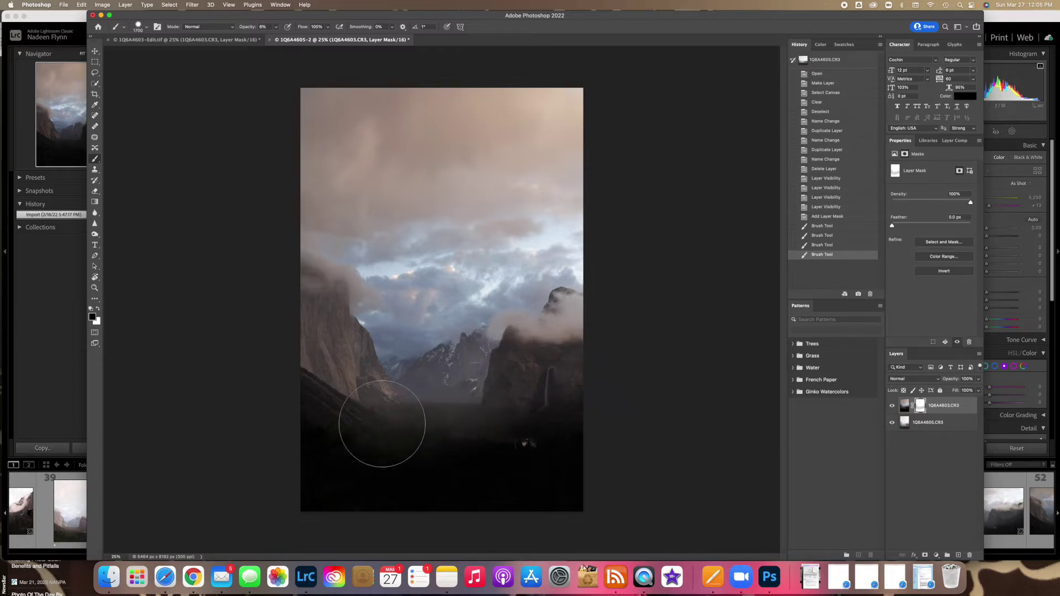
pyautogui.moveTo(333, 406)
pyautogui.mouseDown()
pyautogui.moveTo(272, 355)
pyautogui.moveTo(243, 348)
pyautogui.mouseUp()
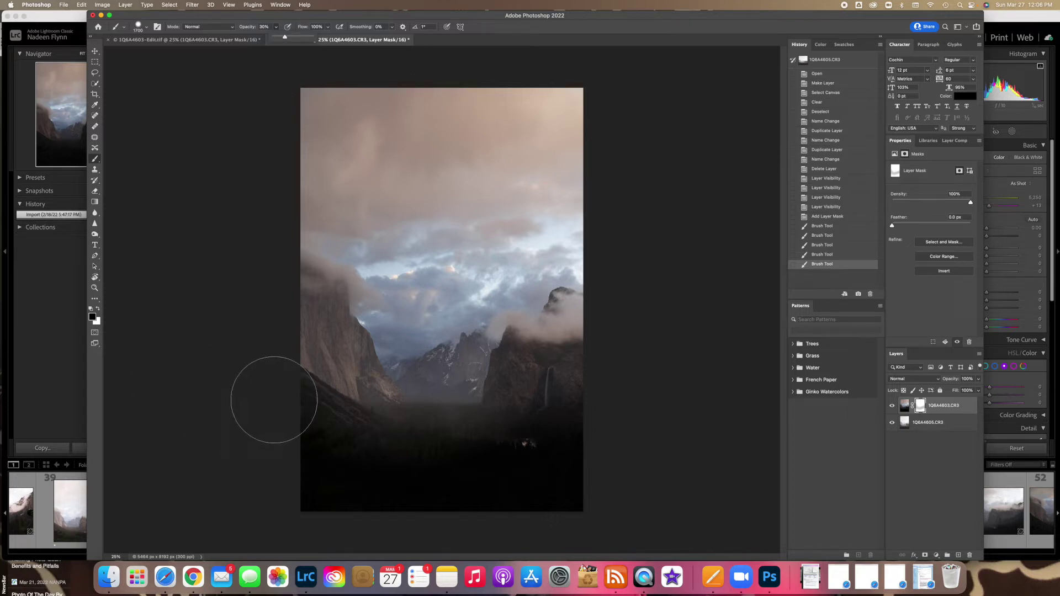
# Step: Raise the brush opacity to 30% and paint black on the mask across the forest in the foreground
pyautogui.moveTo(327, 436)
pyautogui.mouseDown()
pyautogui.moveTo(359, 455)
pyautogui.moveTo(465, 452)
pyautogui.moveTo(504, 440)
pyautogui.moveTo(544, 390)
pyautogui.moveTo(576, 394)
pyautogui.moveTo(577, 469)
pyautogui.moveTo(518, 485)
pyautogui.moveTo(362, 488)
pyautogui.moveTo(308, 469)
pyautogui.moveTo(561, 454)
pyautogui.moveTo(587, 442)
pyautogui.moveTo(365, 442)
pyautogui.moveTo(313, 433)
pyautogui.moveTo(279, 395)
pyautogui.moveTo(301, 431)
pyautogui.moveTo(350, 466)
pyautogui.moveTo(522, 490)
pyautogui.moveTo(584, 485)
pyautogui.moveTo(596, 454)
pyautogui.moveTo(590, 496)
pyautogui.mouseUp()
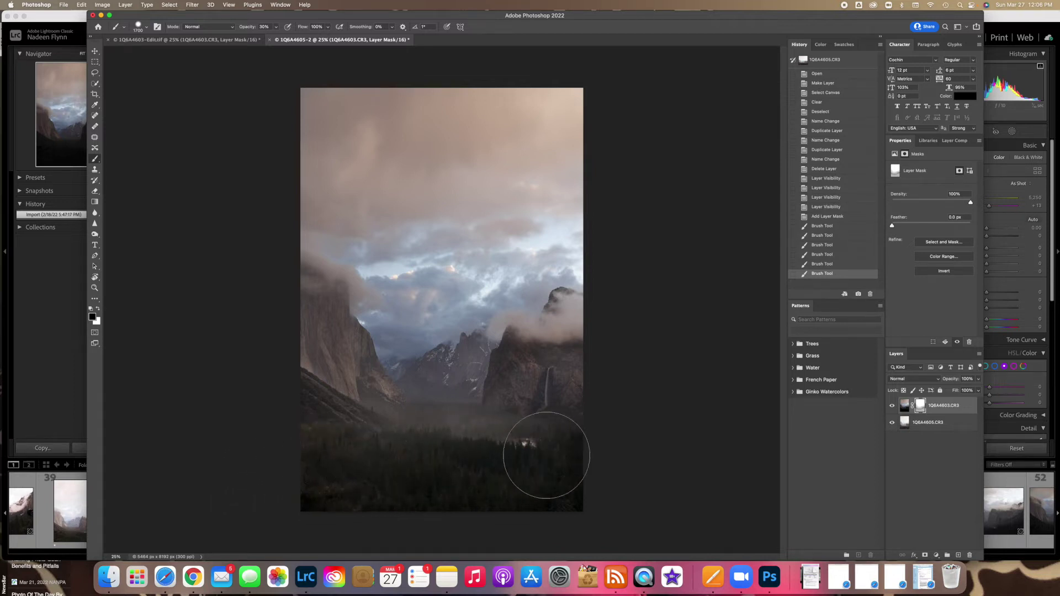
pyautogui.moveTo(589, 477)
pyautogui.mouseDown()
pyautogui.moveTo(558, 488)
pyautogui.moveTo(207, 495)
pyautogui.mouseUp()
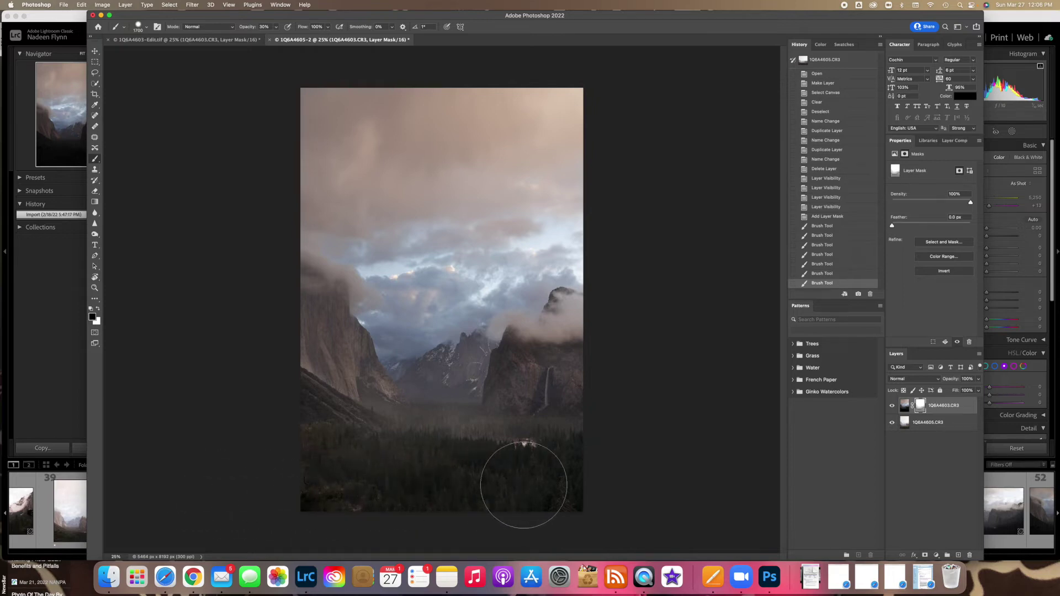
pyautogui.moveTo(578, 475)
pyautogui.mouseDown()
pyautogui.moveTo(348, 466)
pyautogui.moveTo(274, 407)
pyautogui.moveTo(310, 438)
pyautogui.moveTo(462, 493)
pyautogui.moveTo(505, 470)
pyautogui.moveTo(527, 389)
pyautogui.moveTo(568, 379)
pyautogui.moveTo(580, 398)
pyautogui.moveTo(571, 472)
pyautogui.moveTo(524, 368)
pyautogui.moveTo(570, 440)
pyautogui.moveTo(514, 492)
pyautogui.moveTo(253, 498)
pyautogui.mouseUp()
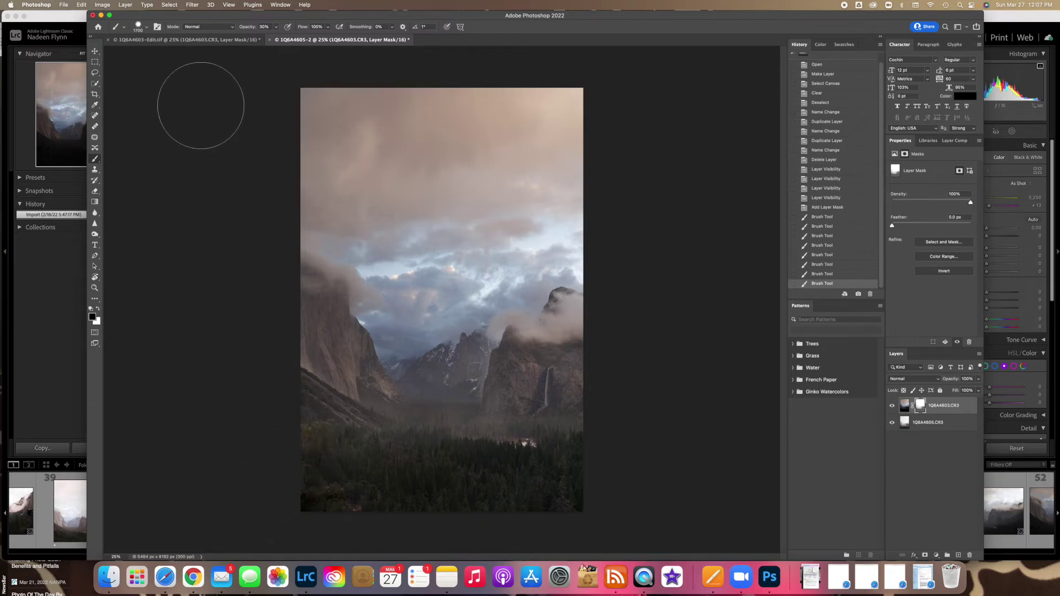
# Step: Paint white on the mask over the misty valley floor with a 250 px brush at 8% opacity, and compare with the layer hidden
pyautogui.click(98, 309)
pyautogui.click(99, 310)
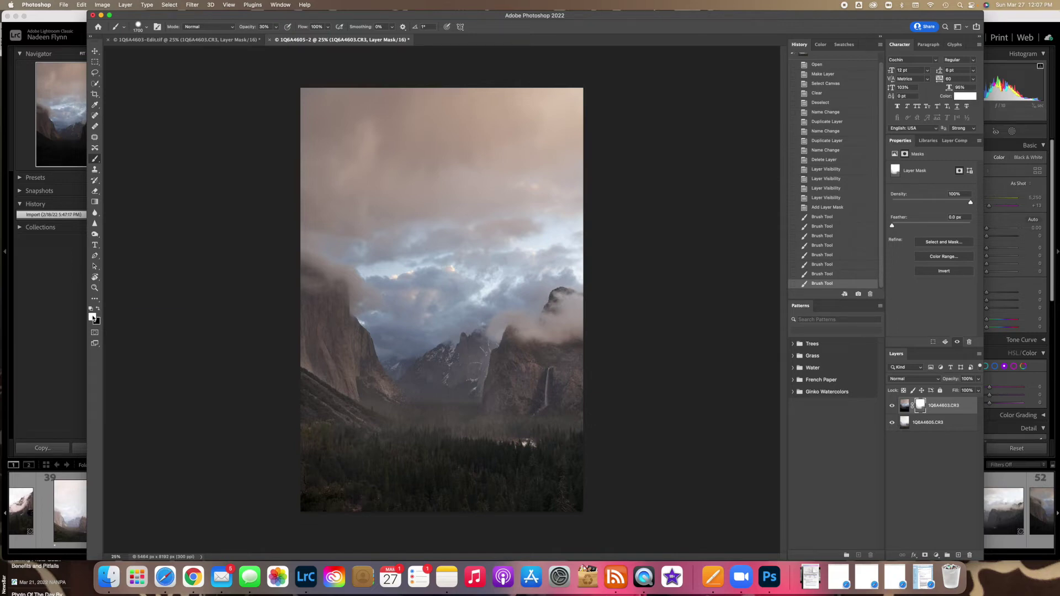
pyautogui.click(276, 26)
pyautogui.moveTo(276, 37); pyautogui.dragTo(267, 39)
pyautogui.press(']')
pyautogui.press(']')
pyautogui.press(']')
pyautogui.press('[')
pyautogui.press('[')
pyautogui.press('[')
pyautogui.press('[')
pyautogui.press('[')
pyautogui.press('[')
pyautogui.press('[')
pyautogui.press('[')
pyautogui.press('[')
pyautogui.press('[')
pyautogui.press('[')
pyautogui.press('[')
pyautogui.press('[')
pyautogui.press('[')
pyautogui.press('[')
pyautogui.press('[')
pyautogui.press('[')
pyautogui.press('[')
pyautogui.click(487, 415)
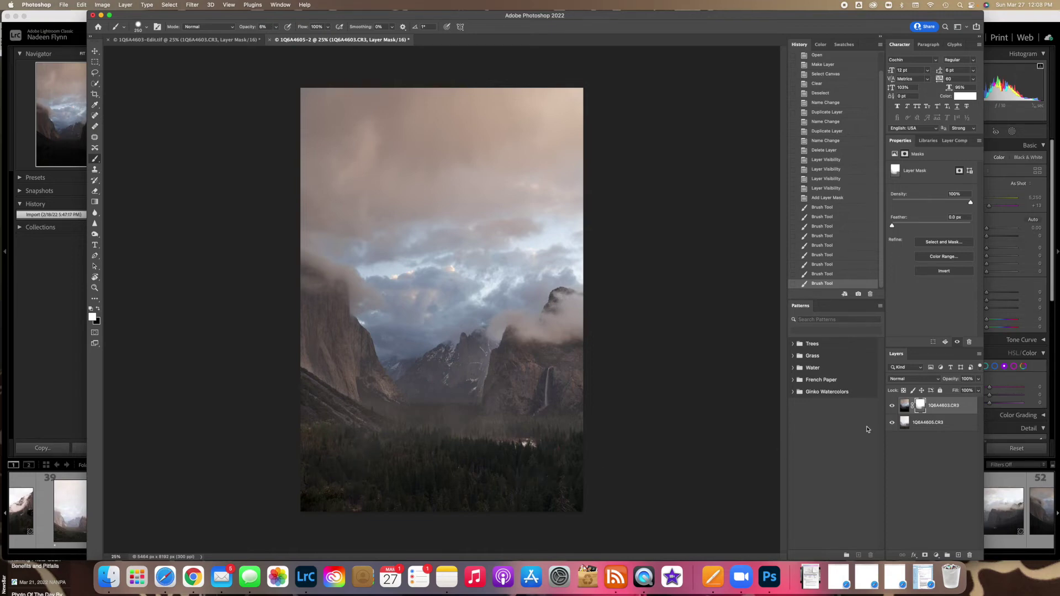
pyautogui.click(891, 406)
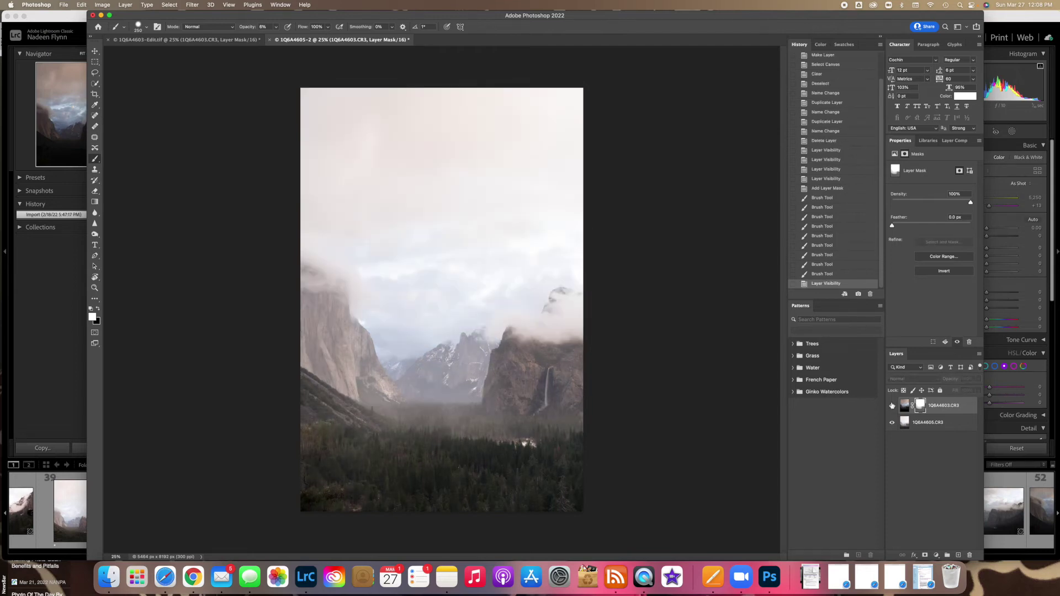
pyautogui.click(892, 405)
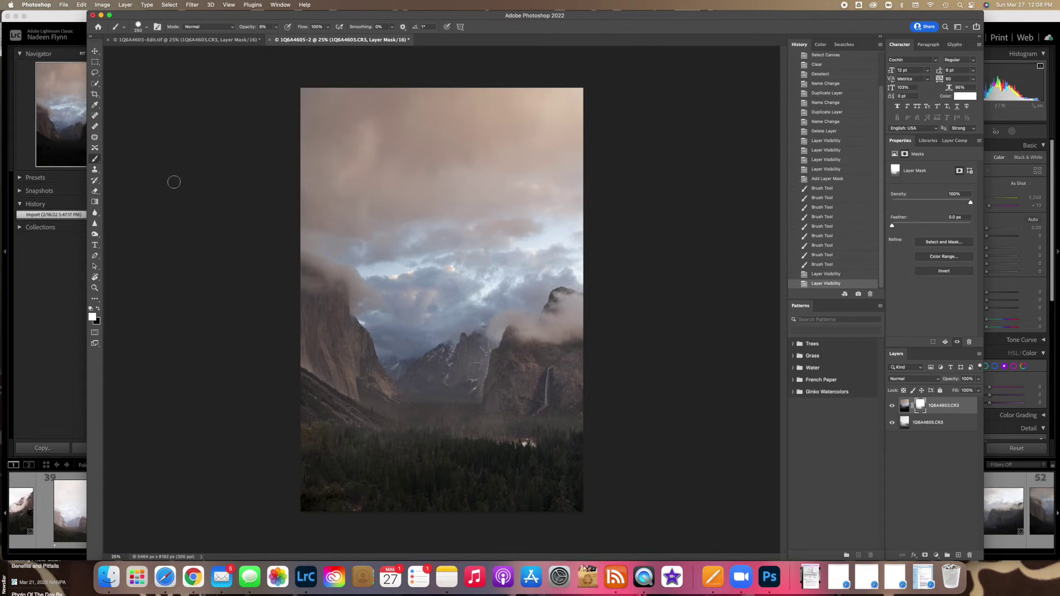
# Step: Paint black on the mask over the cliffs, hillside and forest with a 1300 px brush at 15% opacity
pyautogui.click(98, 309)
pyautogui.click(276, 27)
pyautogui.moveTo(275, 38); pyautogui.dragTo(278, 40)
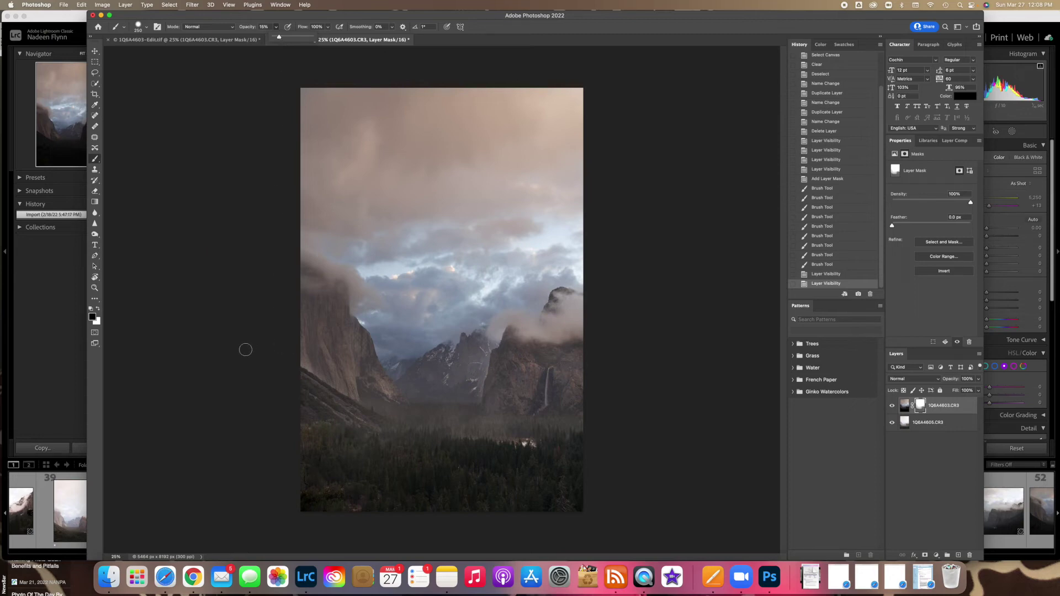
pyautogui.press(']')
pyautogui.press(']')
pyautogui.press(']')
pyautogui.press(']')
pyautogui.press(']')
pyautogui.press(']')
pyautogui.press(']')
pyautogui.press(']')
pyautogui.press(']')
pyautogui.press(']')
pyautogui.press(']')
pyautogui.press(']')
pyautogui.press(']')
pyautogui.press(']')
pyautogui.moveTo(313, 300)
pyautogui.mouseDown()
pyautogui.moveTo(355, 391)
pyautogui.moveTo(418, 424)
pyautogui.moveTo(514, 433)
pyautogui.moveTo(549, 414)
pyautogui.moveTo(576, 373)
pyautogui.moveTo(524, 354)
pyautogui.moveTo(513, 431)
pyautogui.moveTo(488, 449)
pyautogui.moveTo(308, 446)
pyautogui.moveTo(529, 453)
pyautogui.moveTo(567, 469)
pyautogui.moveTo(558, 488)
pyautogui.moveTo(482, 499)
pyautogui.moveTo(295, 492)
pyautogui.moveTo(604, 489)
pyautogui.mouseUp()
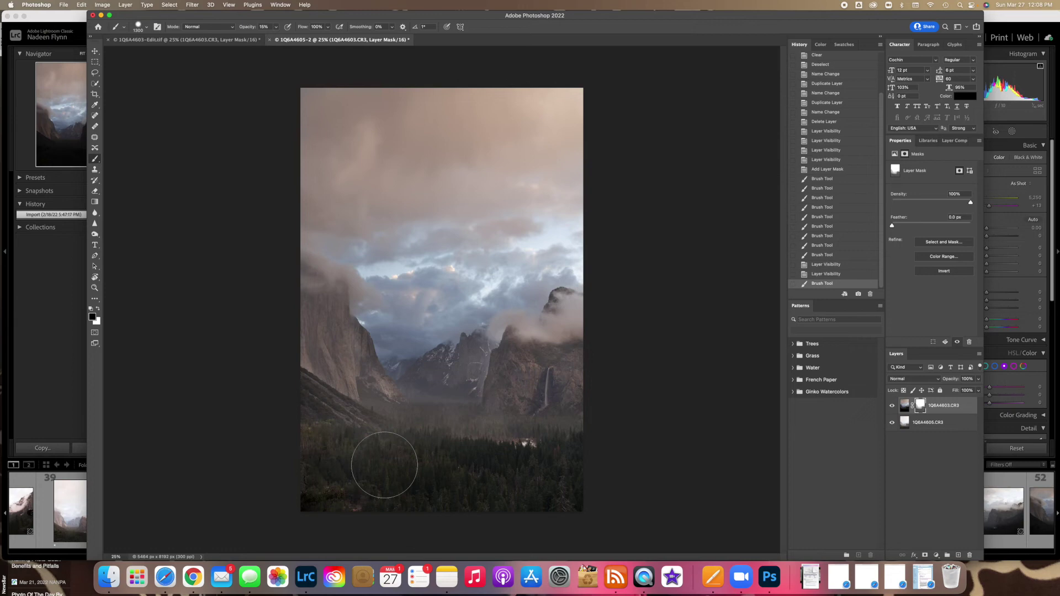
pyautogui.moveTo(320, 428); pyautogui.dragTo(257, 403)
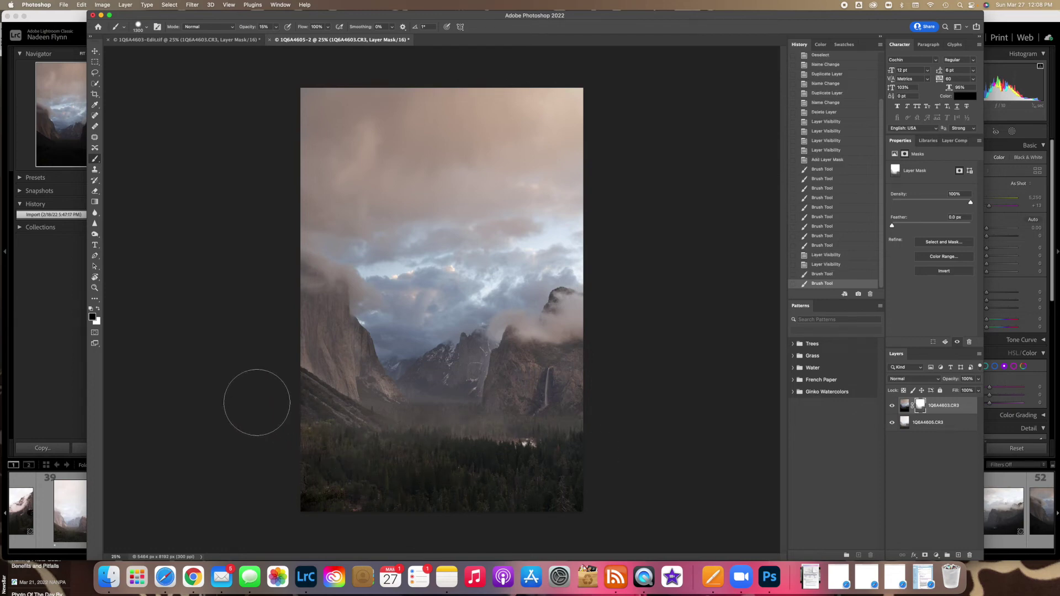
# Step: Try painting black on the mask along the base of the distant mountains with a 300 px brush, and undo that stroke
pyautogui.press('[')
pyautogui.press('[')
pyautogui.press('[')
pyautogui.press('[')
pyautogui.press('[')
pyautogui.press('[')
pyautogui.press('[')
pyautogui.press('[')
pyautogui.press('[')
pyautogui.press('[')
pyautogui.moveTo(468, 391); pyautogui.dragTo(406, 389)
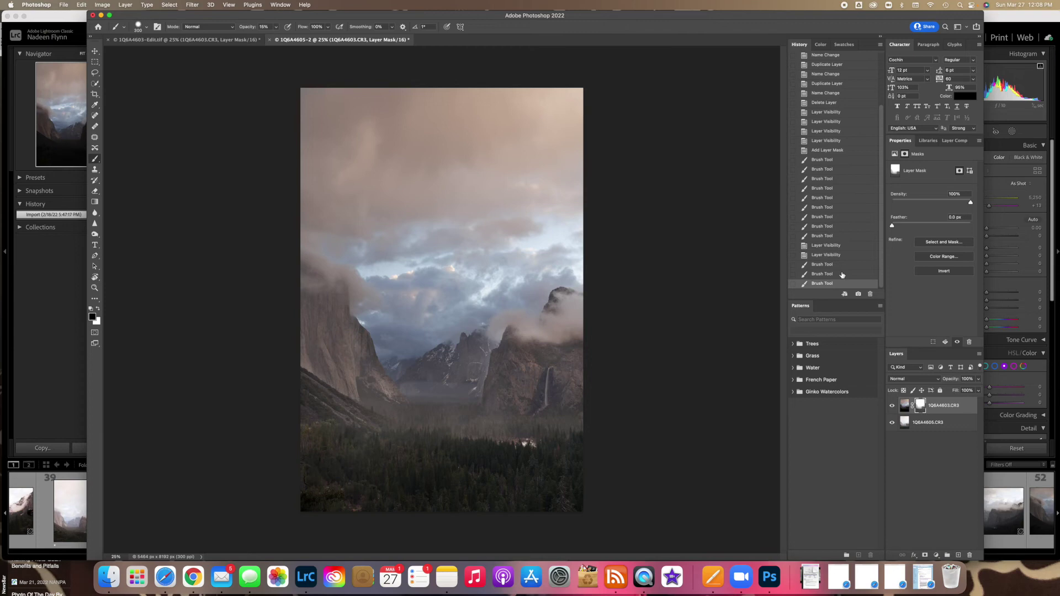
pyautogui.click(823, 273)
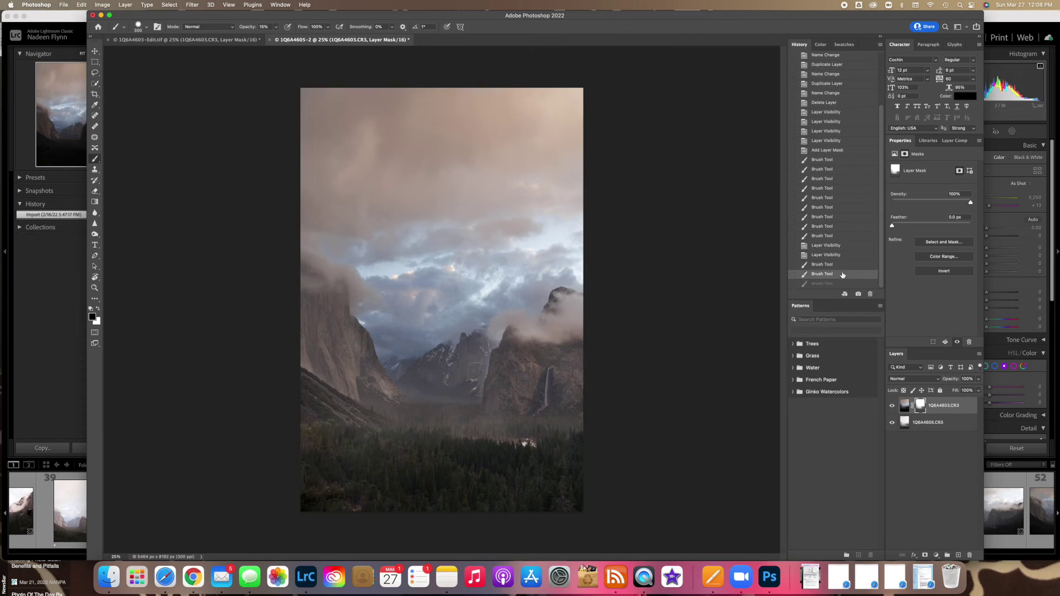
# Step: Lower the brush opacity to 8% and paint black on the mask over the distant mountains and their base
pyautogui.click(277, 27)
pyautogui.moveTo(275, 38); pyautogui.dragTo(273, 39)
pyautogui.press('0')
pyautogui.press('6')
pyautogui.moveTo(414, 388); pyautogui.dragTo(472, 392)
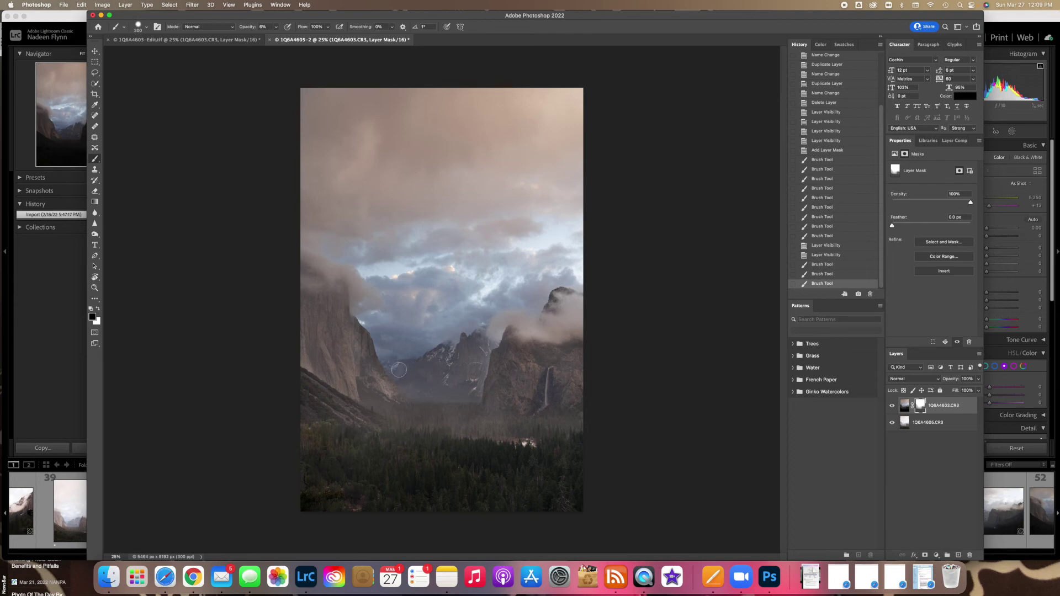
pyautogui.moveTo(394, 369); pyautogui.dragTo(470, 385)
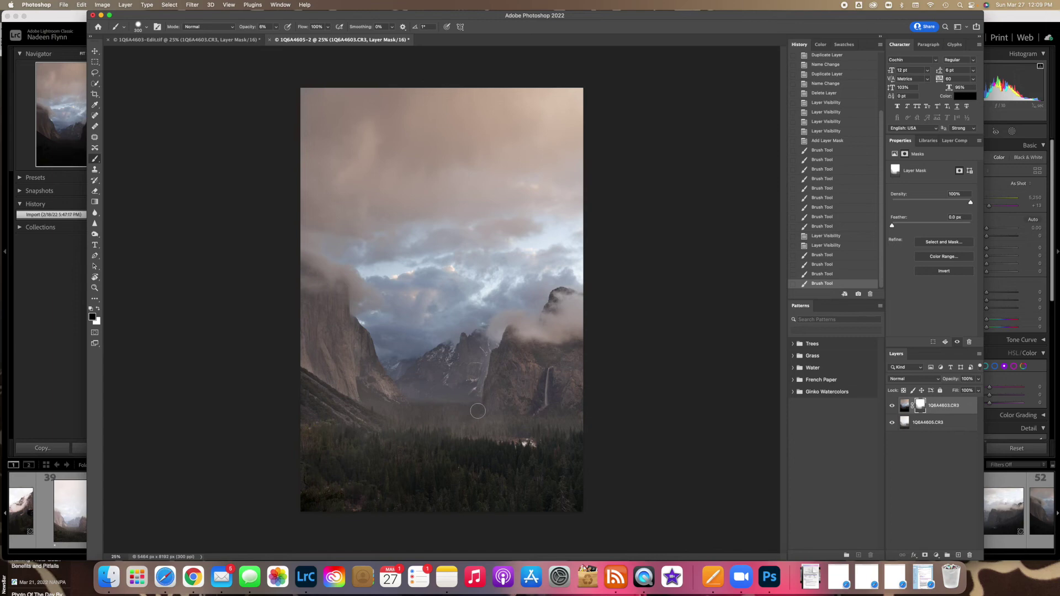